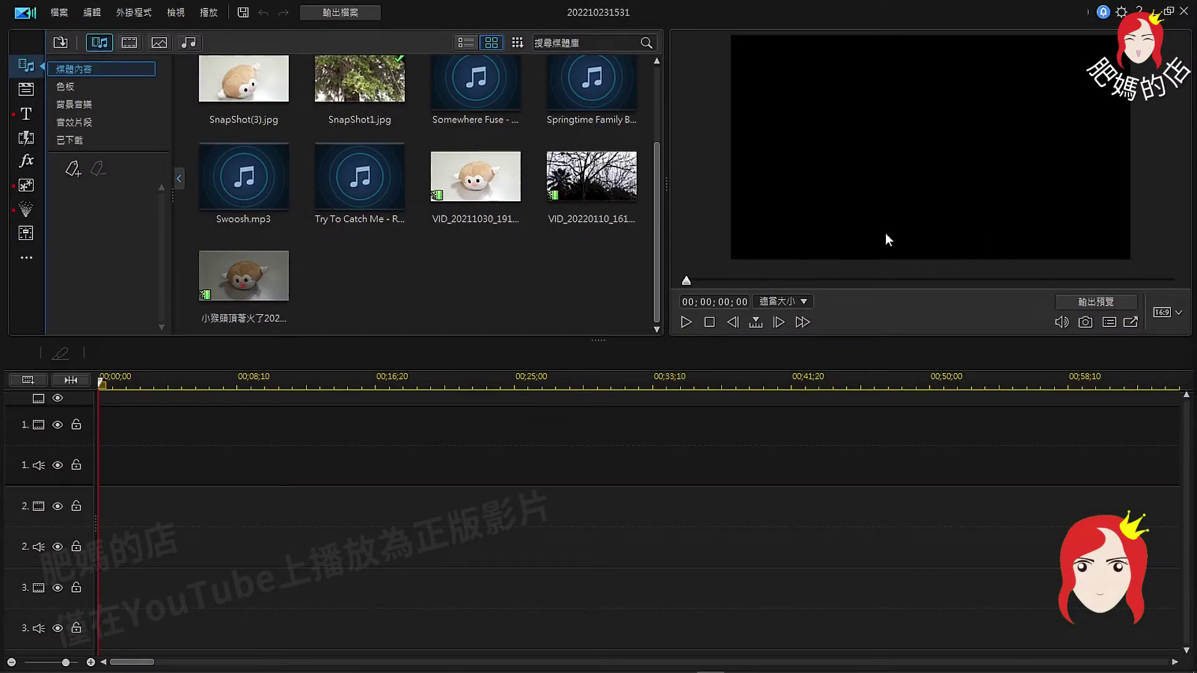
- Place the VID_20211030_191216 clip at the start of video track 1 and move the playhead to its end at 00;00;13;12
scroll(655, 232, up, 2)
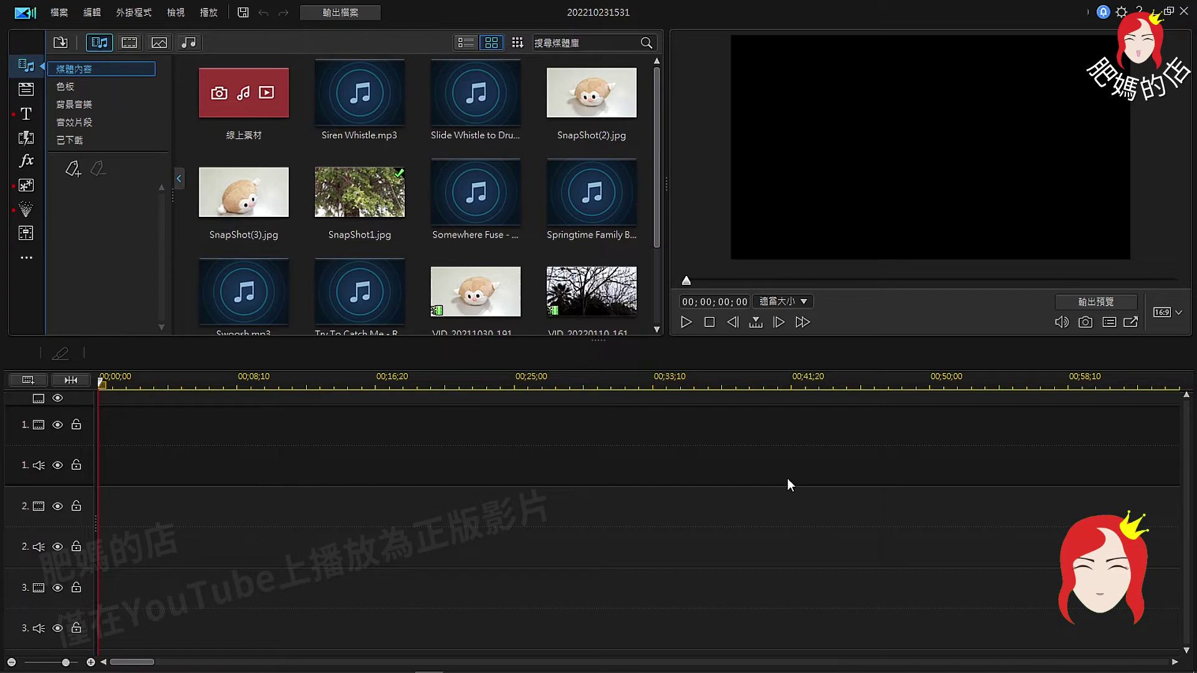
scroll(622, 276, down, 3)
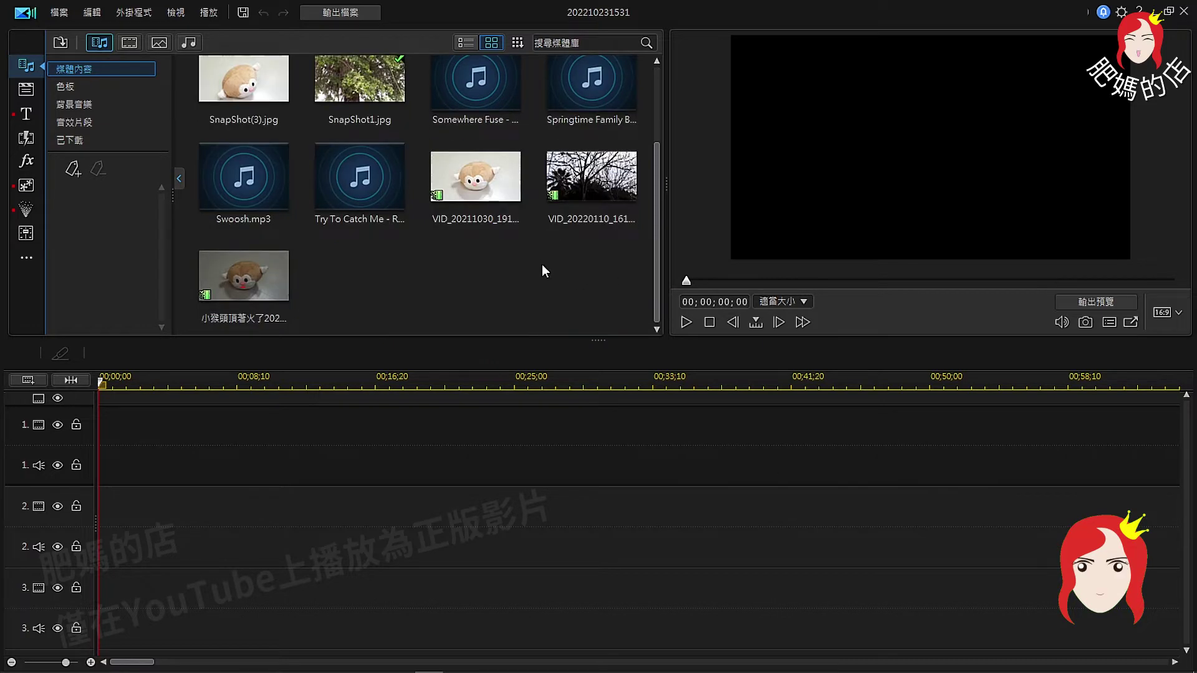
drag(516, 232, 87, 465)
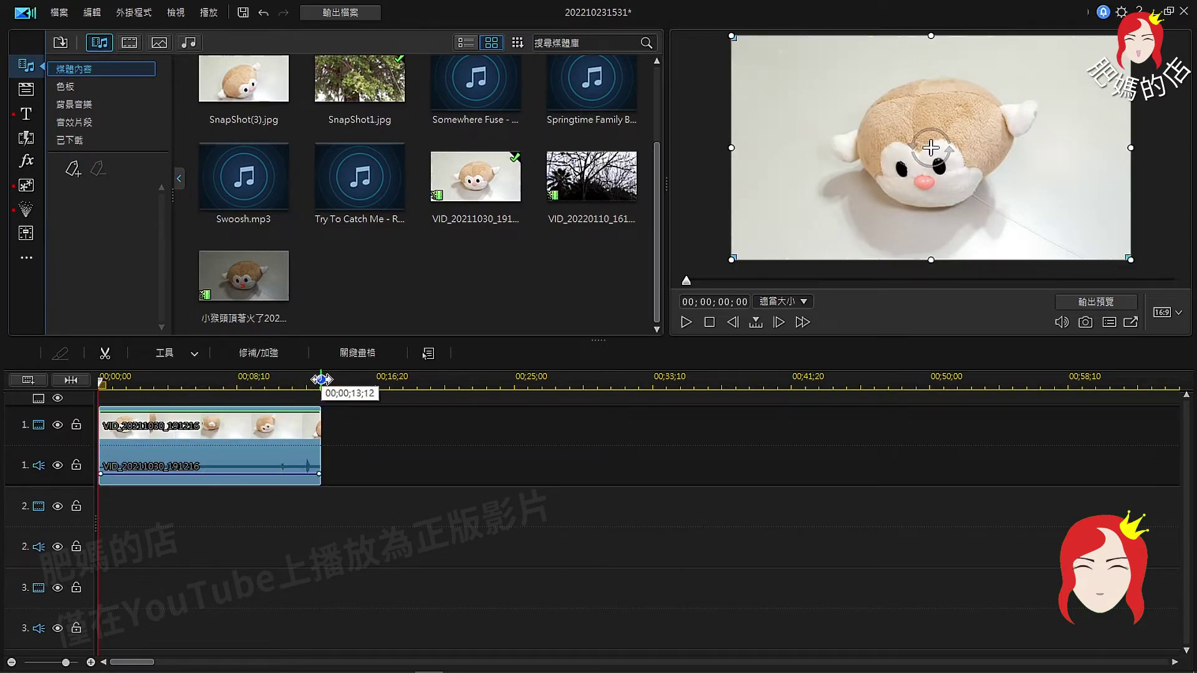
click(112, 382)
drag(124, 389, 322, 389)
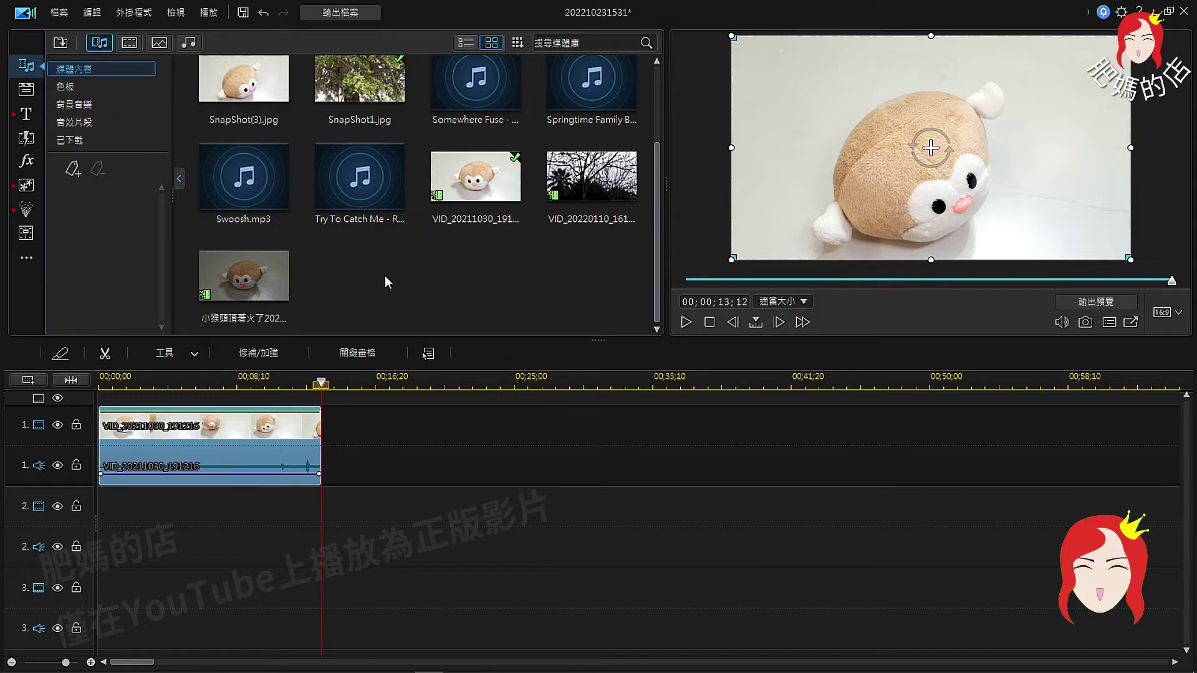
- Check the project's total length in the file output view, scrub the preview to about 12 minutes, and return to editing
click(359, 19)
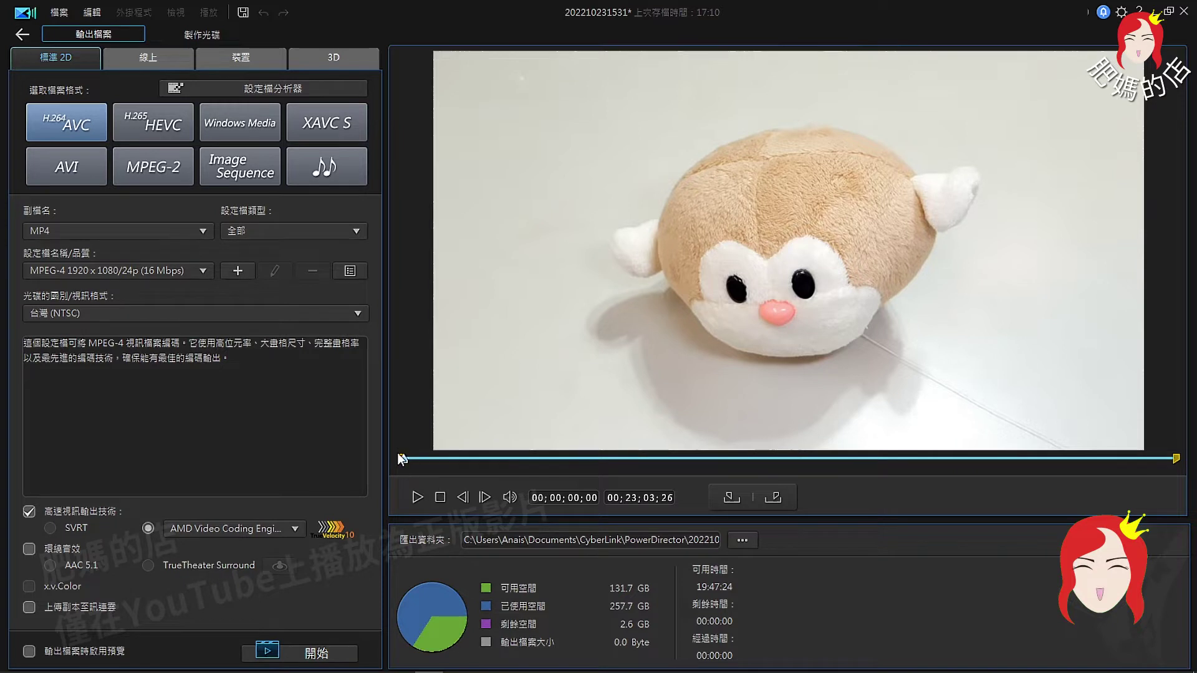
drag(404, 465, 828, 477)
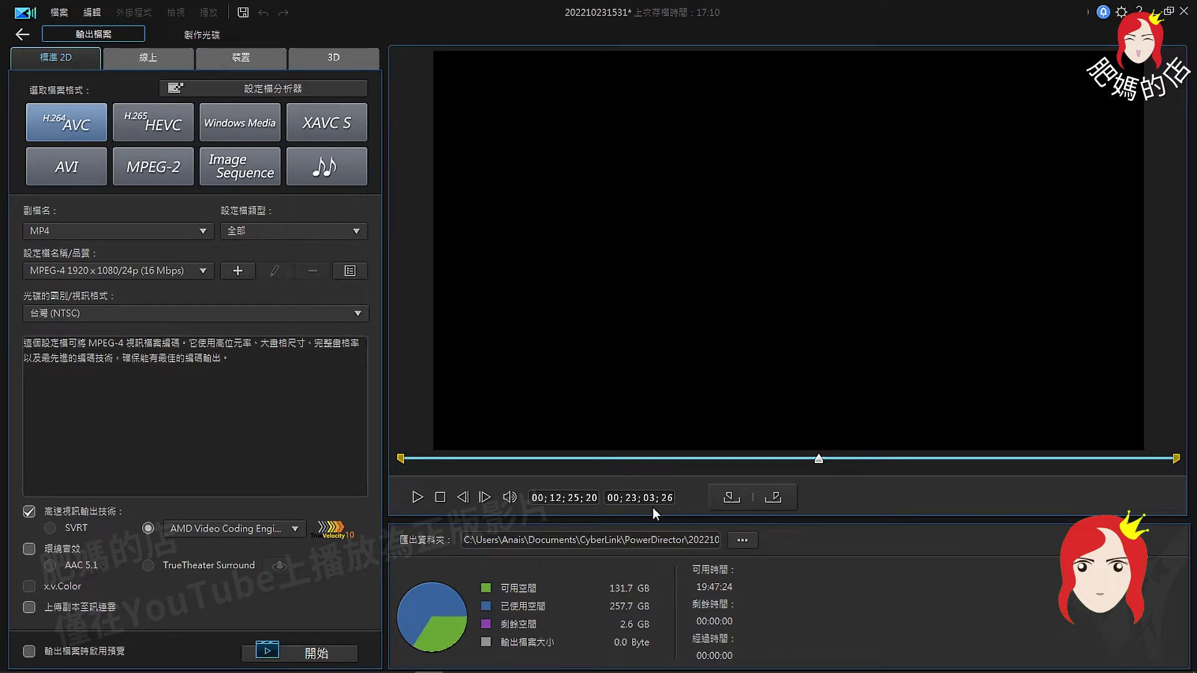
click(21, 34)
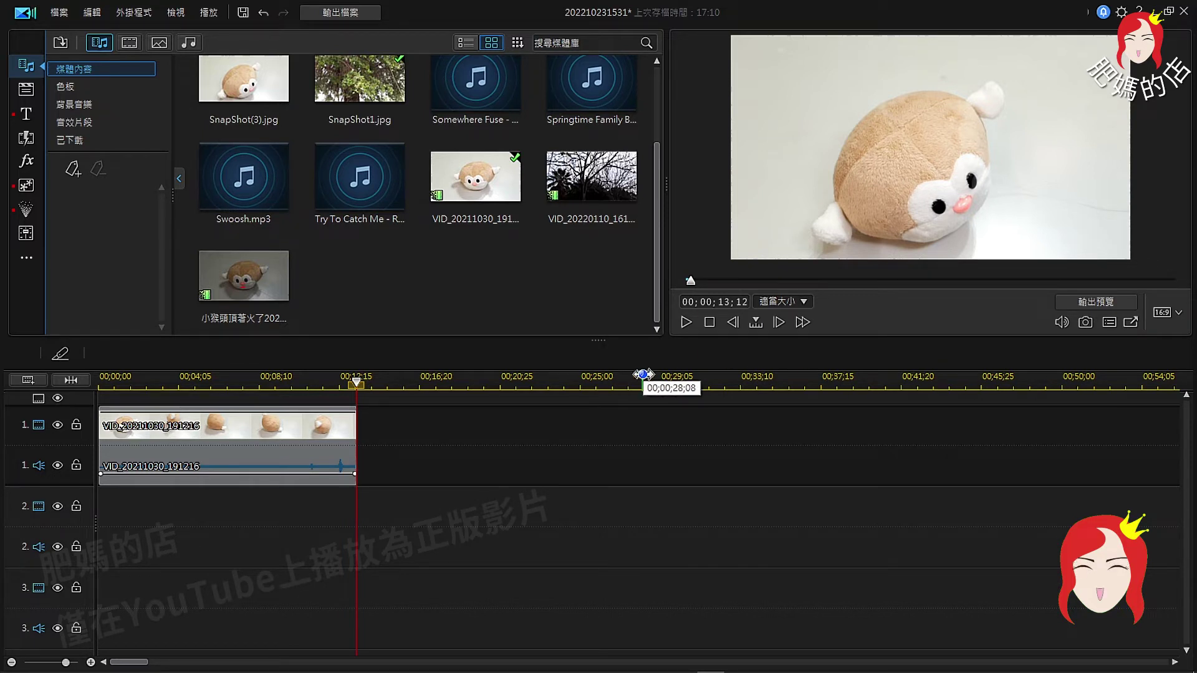
- Find the stray tree image far beyond the main clip, near the 23-minute mark, and remove it from the timeline
drag(1131, 381, 516, 408)
drag(1014, 381, 576, 395)
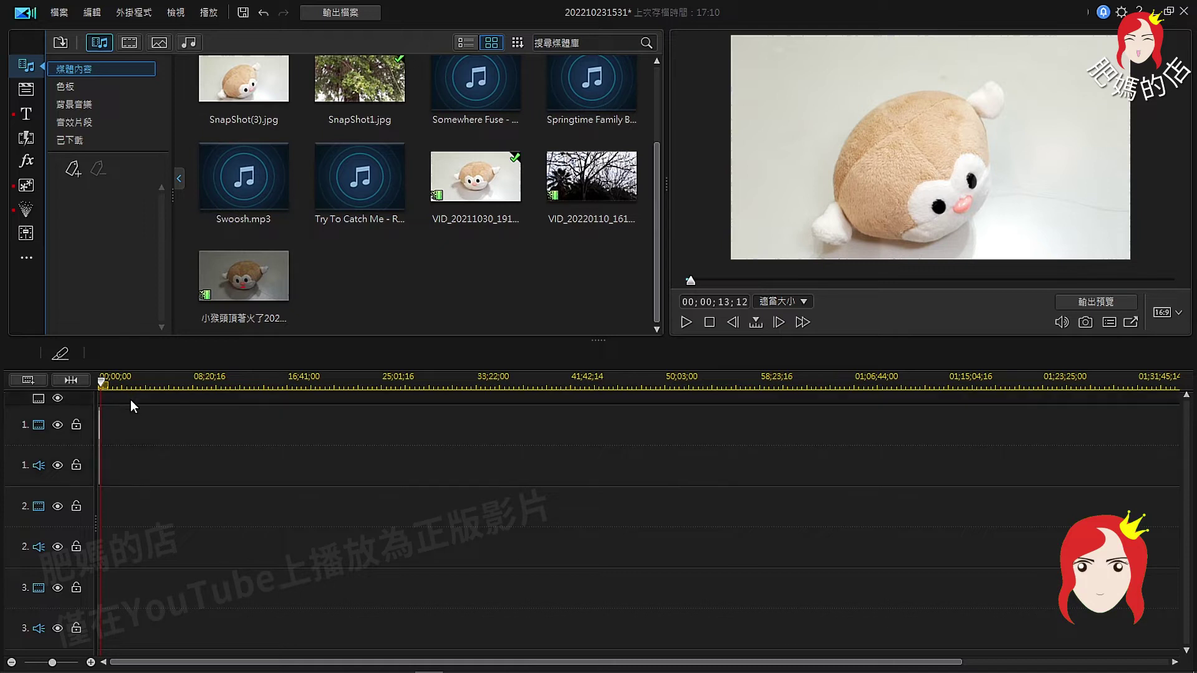
drag(130, 400, 1173, 556)
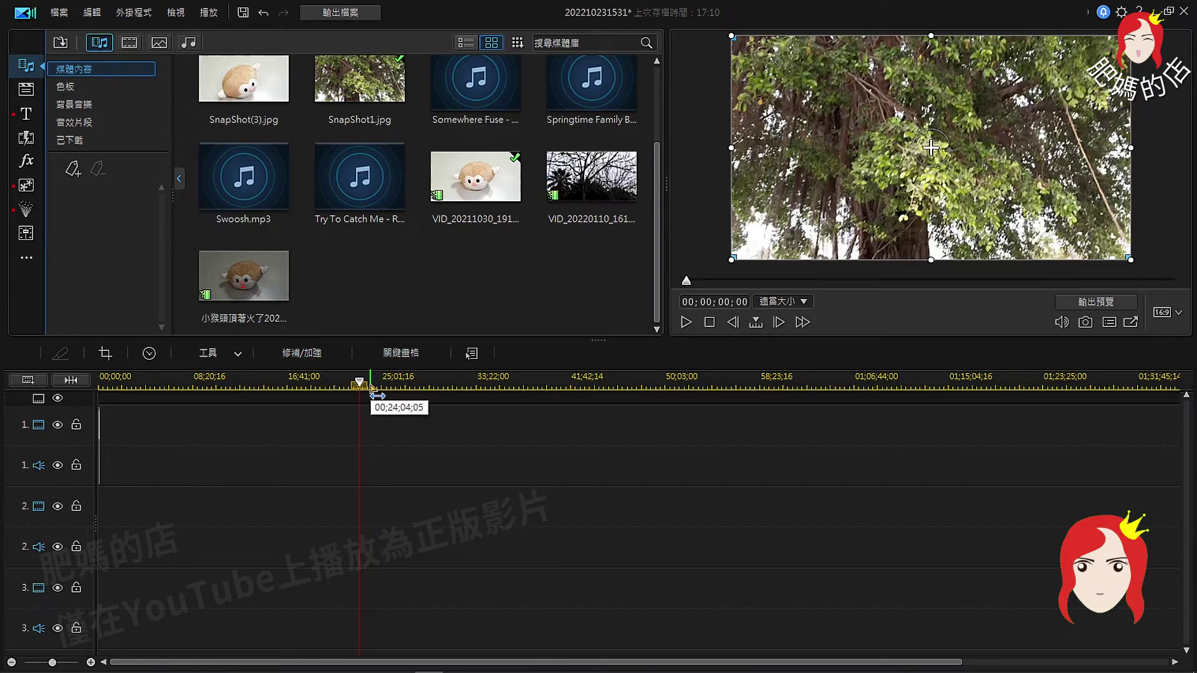
click(359, 382)
mouse_move(359, 382)
mouse_down()
mouse_move(370, 389)
mouse_move(356, 387)
mouse_up()
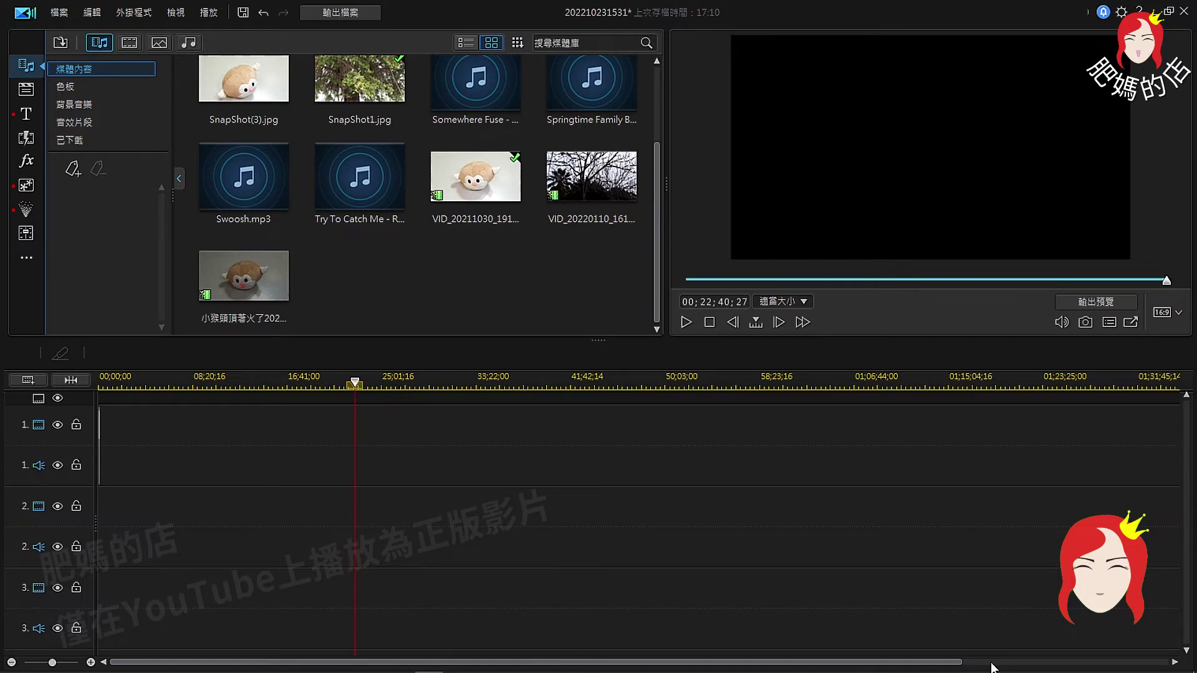
drag(250, 382, 460, 372)
drag(326, 383, 408, 383)
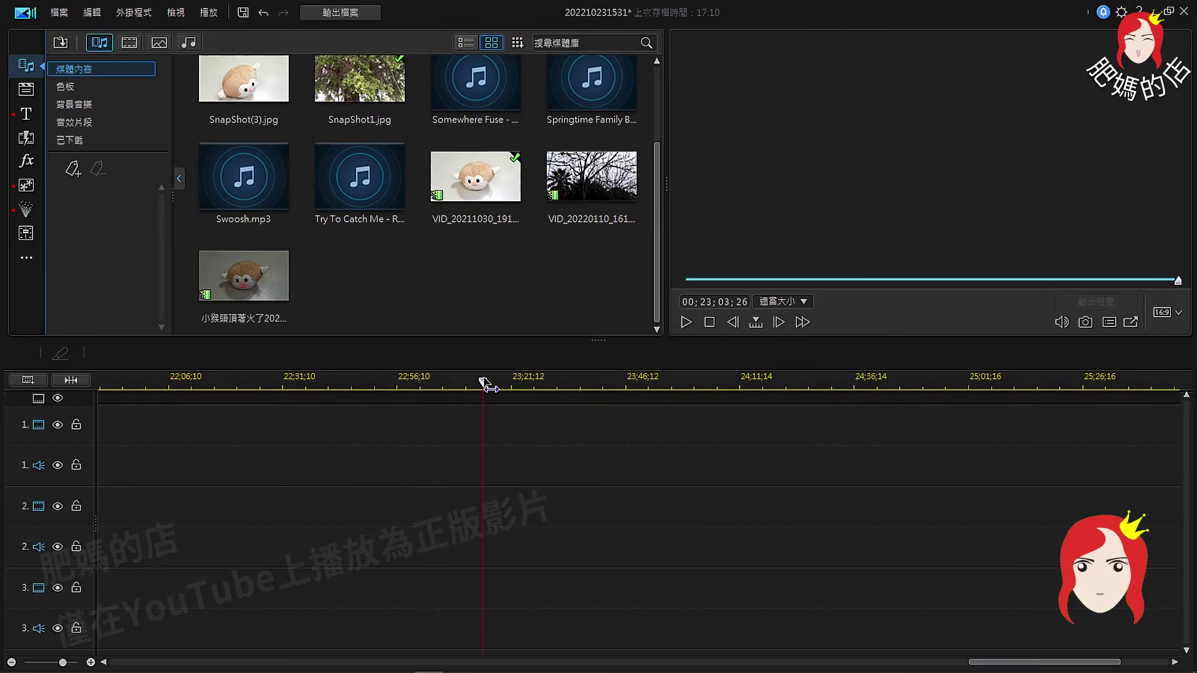
drag(332, 413, 665, 523)
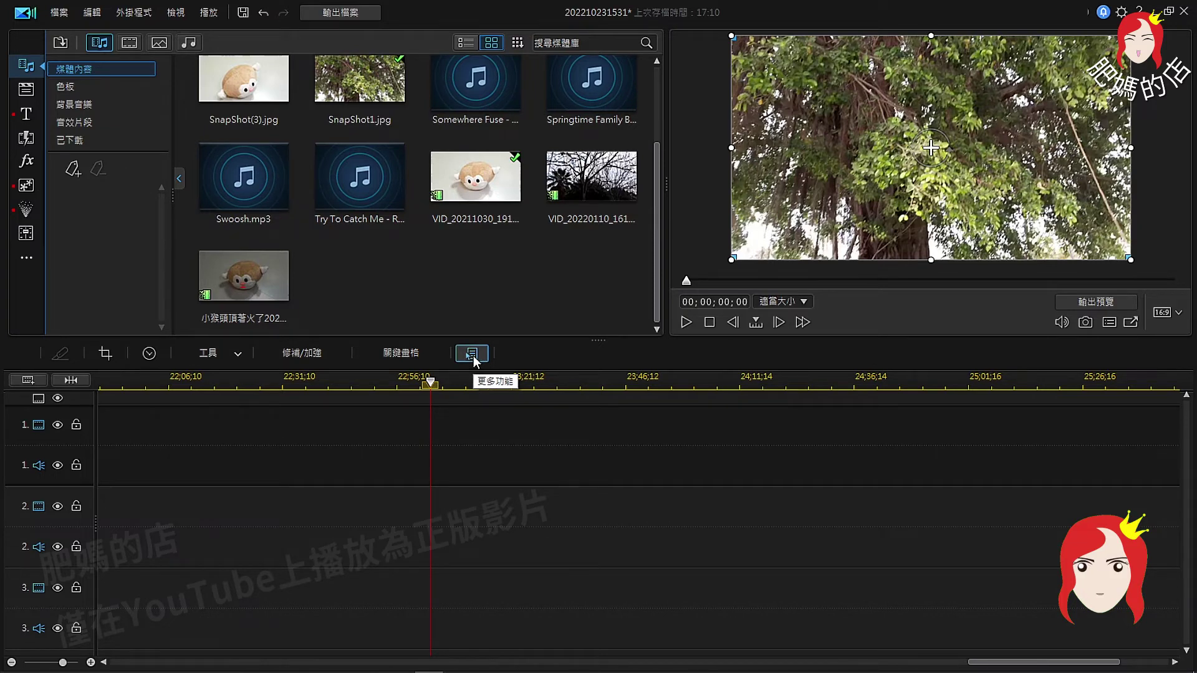
click(473, 355)
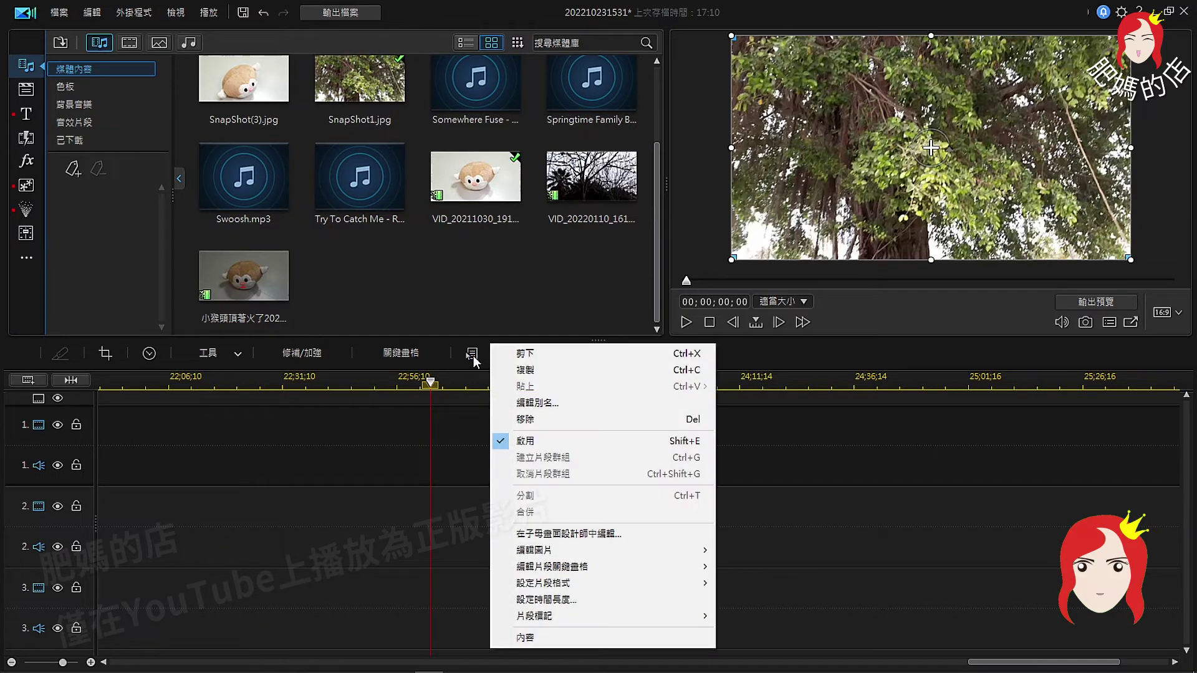
click(548, 419)
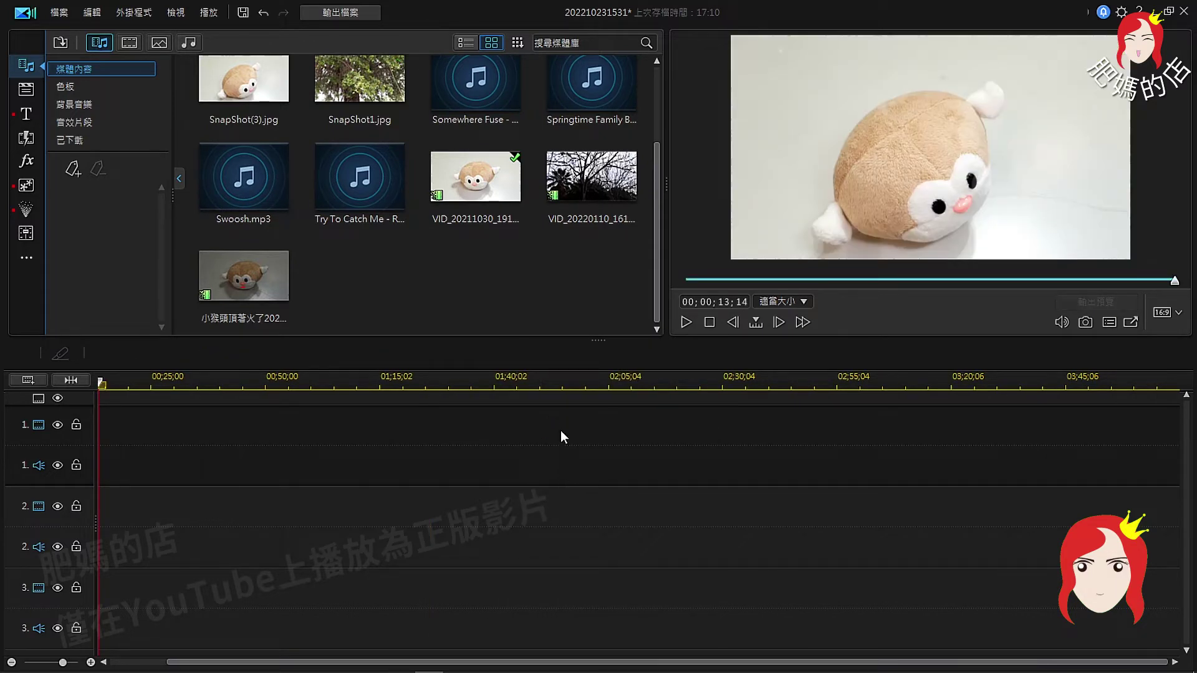
- Check the output duration in the file output view, return to editing, and undo the removal of the stray image
click(351, 14)
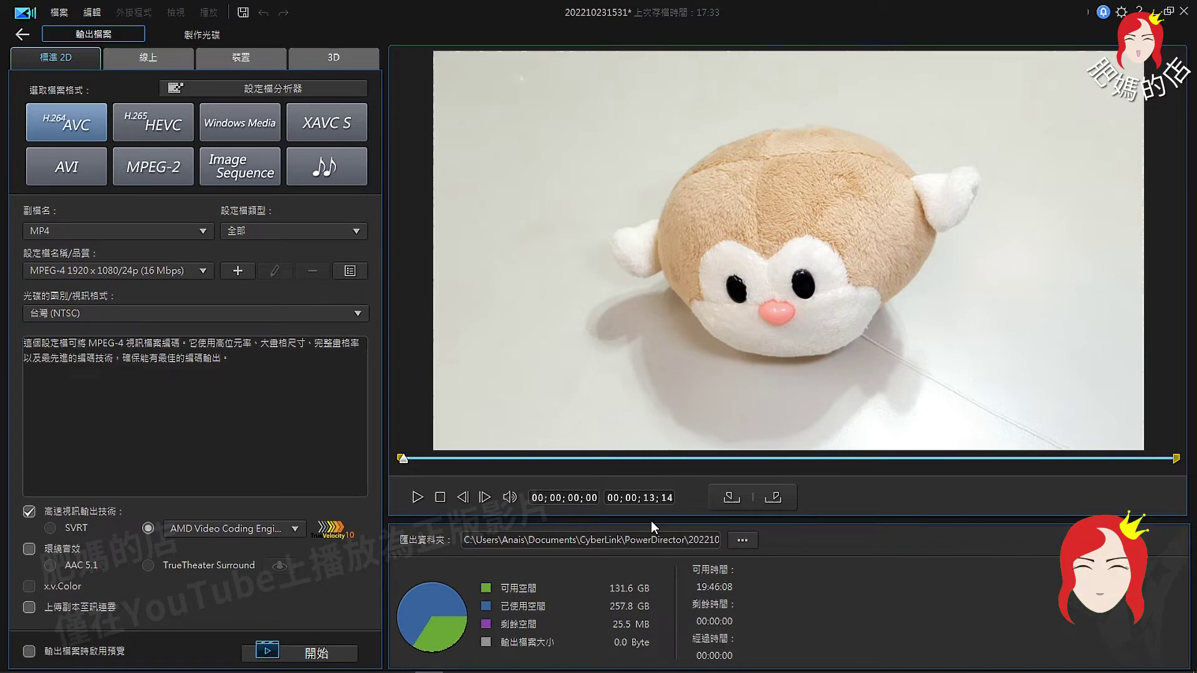
click(21, 34)
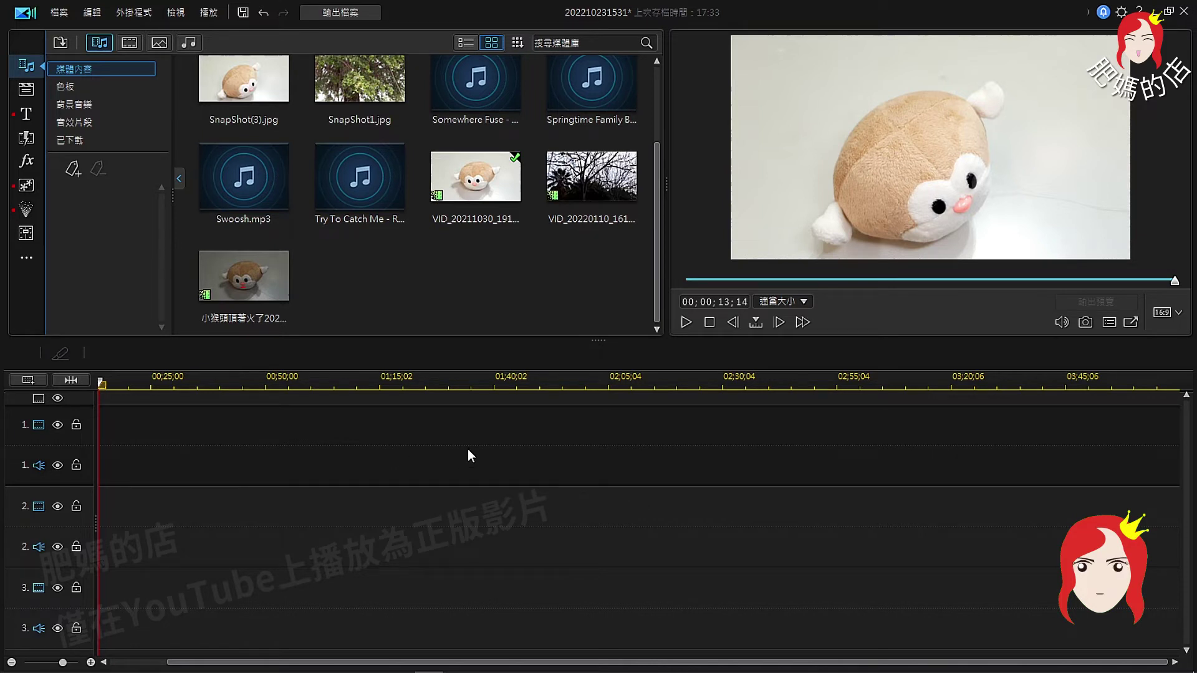
key(ctrl+z)
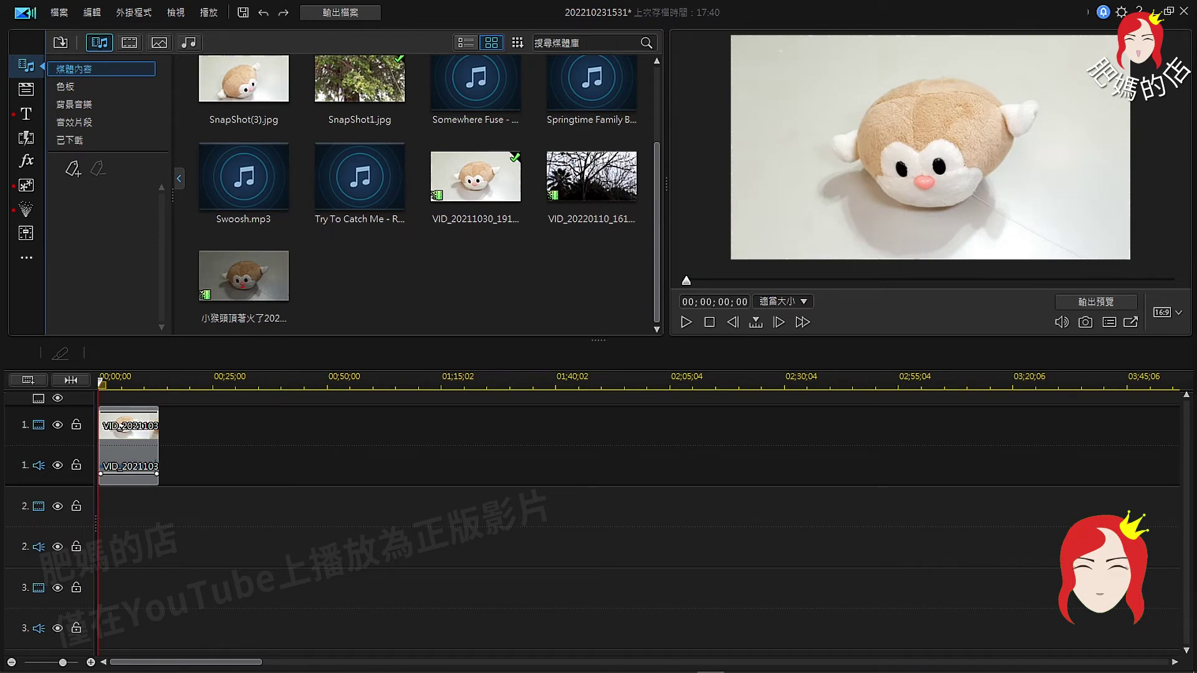
- Open the file output view for the project
click(340, 13)
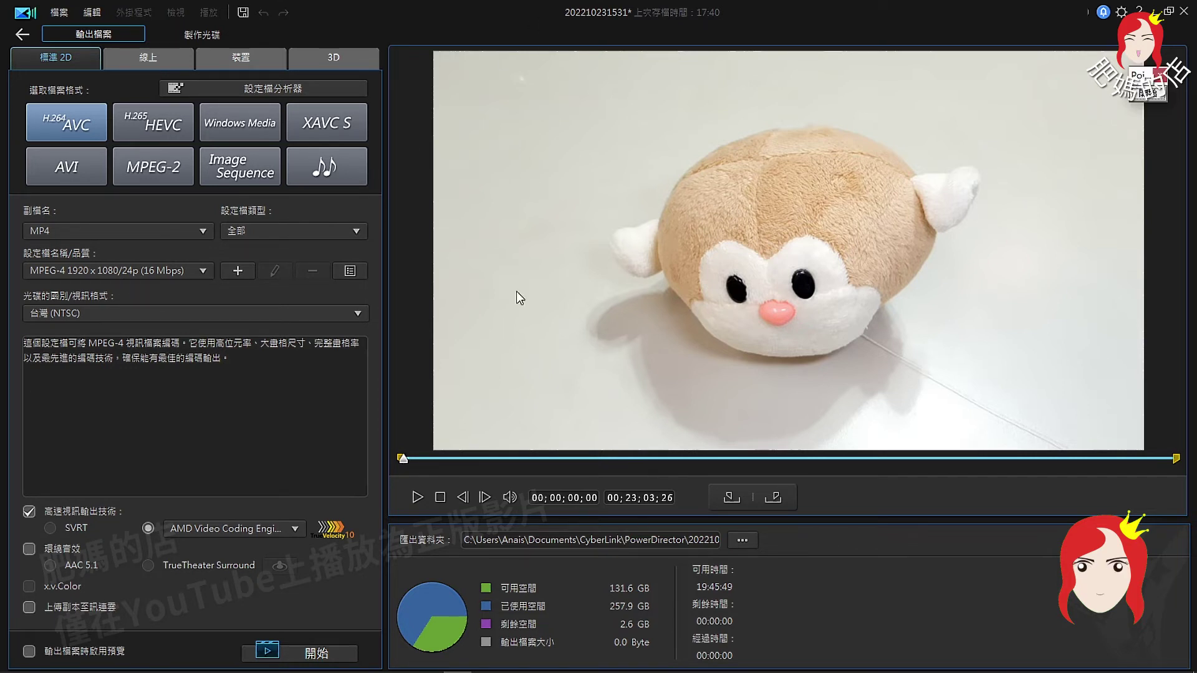
- Draw red arrows pointing at the mark-in and mark-out controls, and clear the annotations
click(1150, 93)
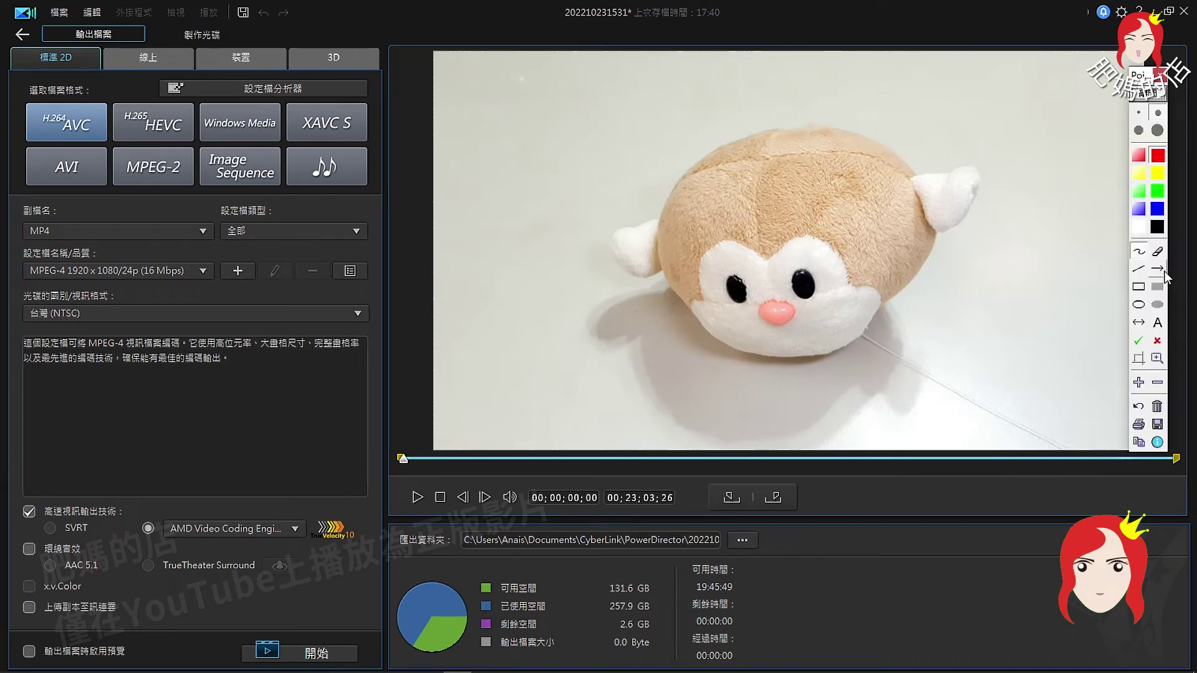
click(1156, 269)
drag(703, 375, 732, 494)
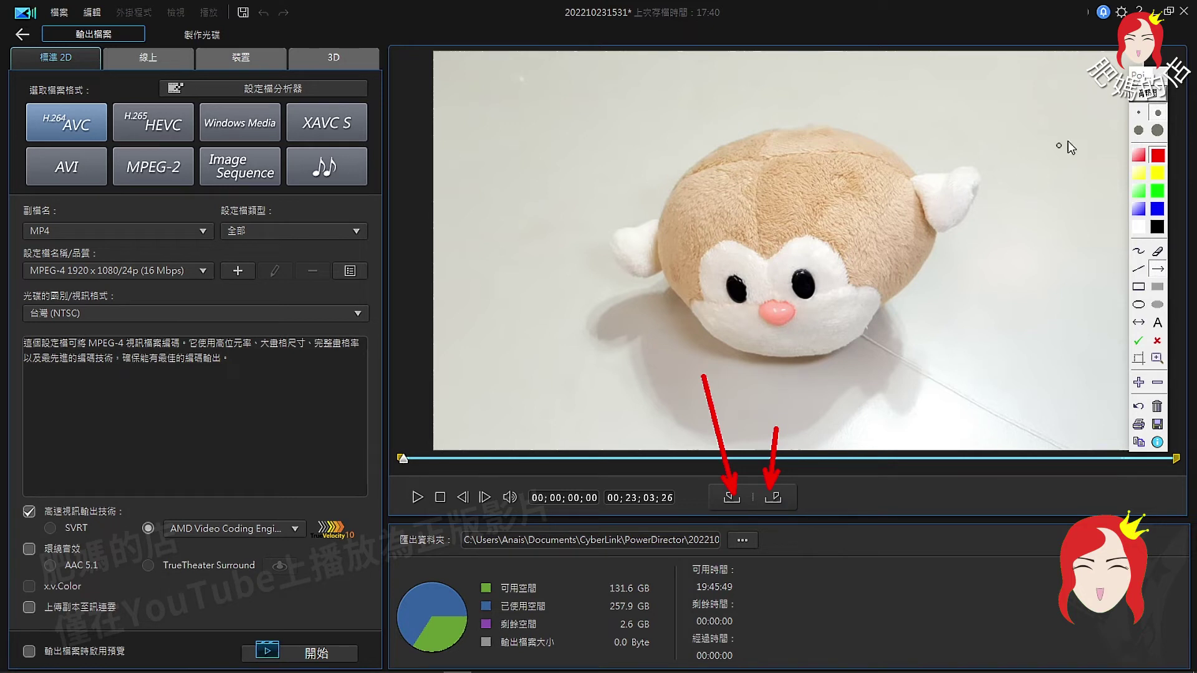
click(1141, 97)
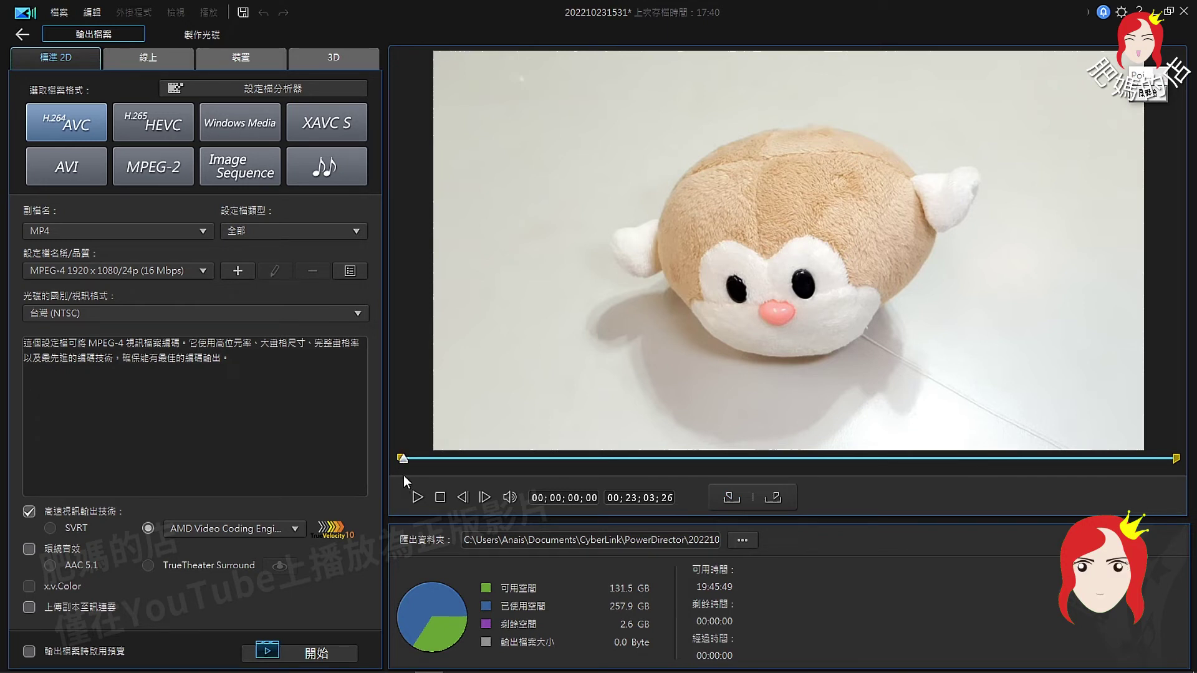
- Try marking the output range's start at 00;00;05;11, and reset it to 00;00;00;00
mouse_move(402, 459)
mouse_down()
mouse_move(444, 460)
mouse_move(406, 464)
mouse_up()
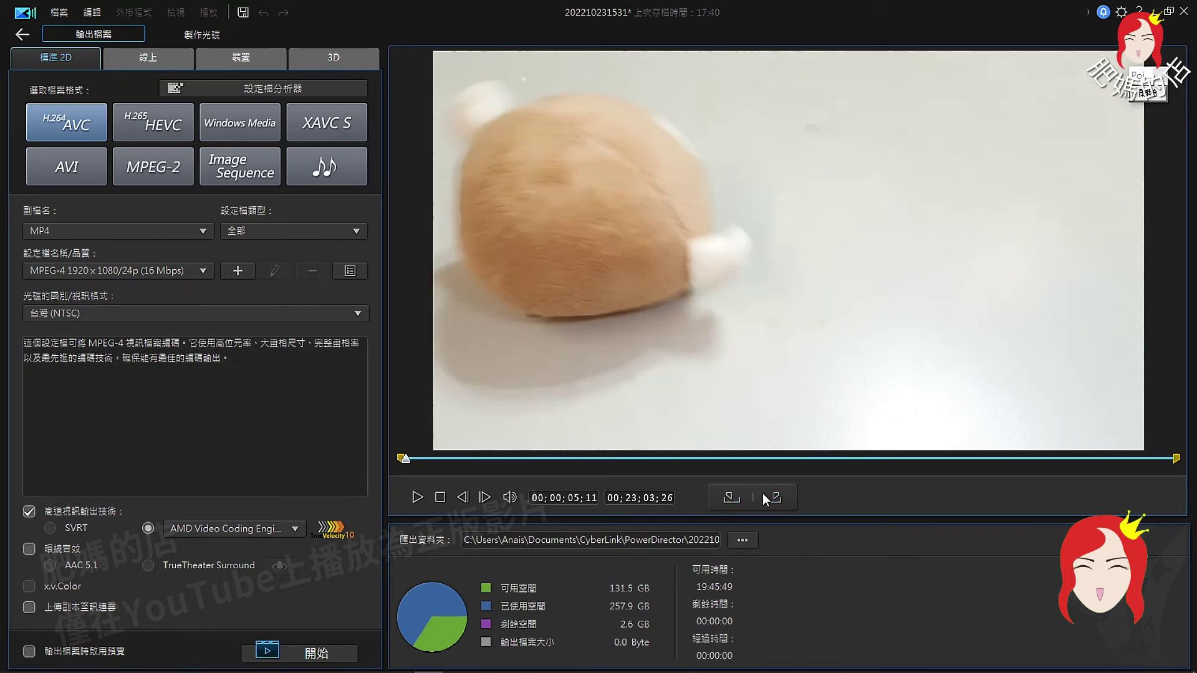
click(727, 500)
drag(405, 464, 383, 468)
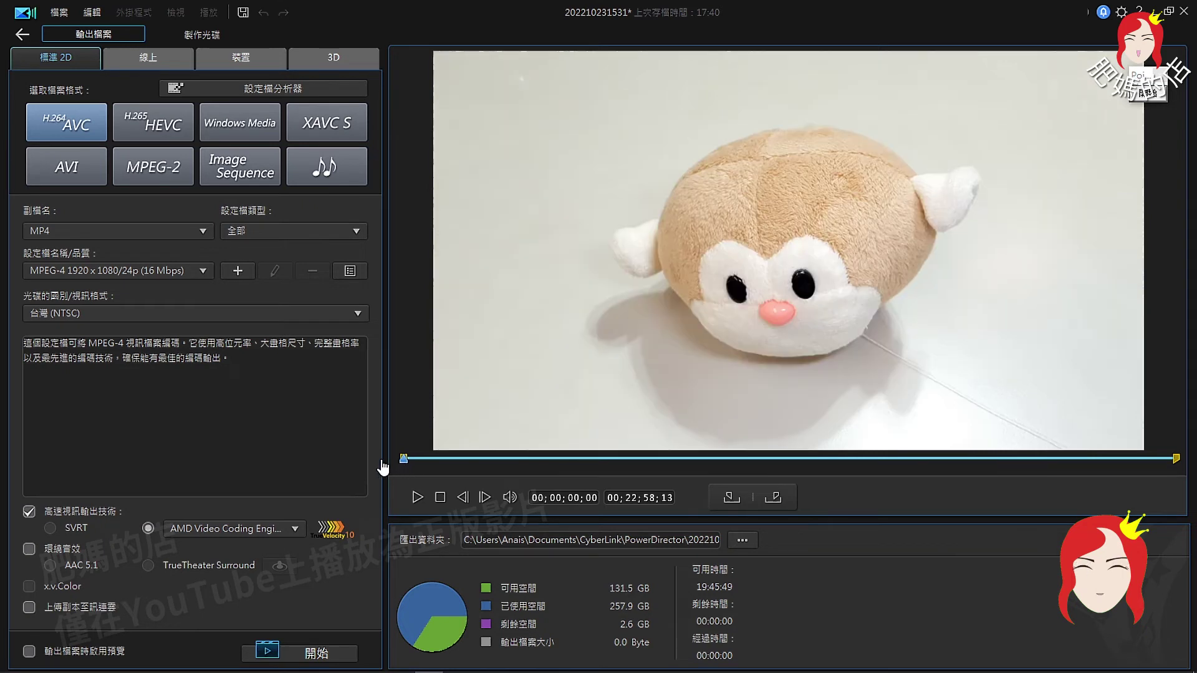
click(730, 499)
- Mark the output range's end at 00;00;13;13 on the clip's last frame, and scrub the preview past and back inside the range
drag(404, 467, 411, 469)
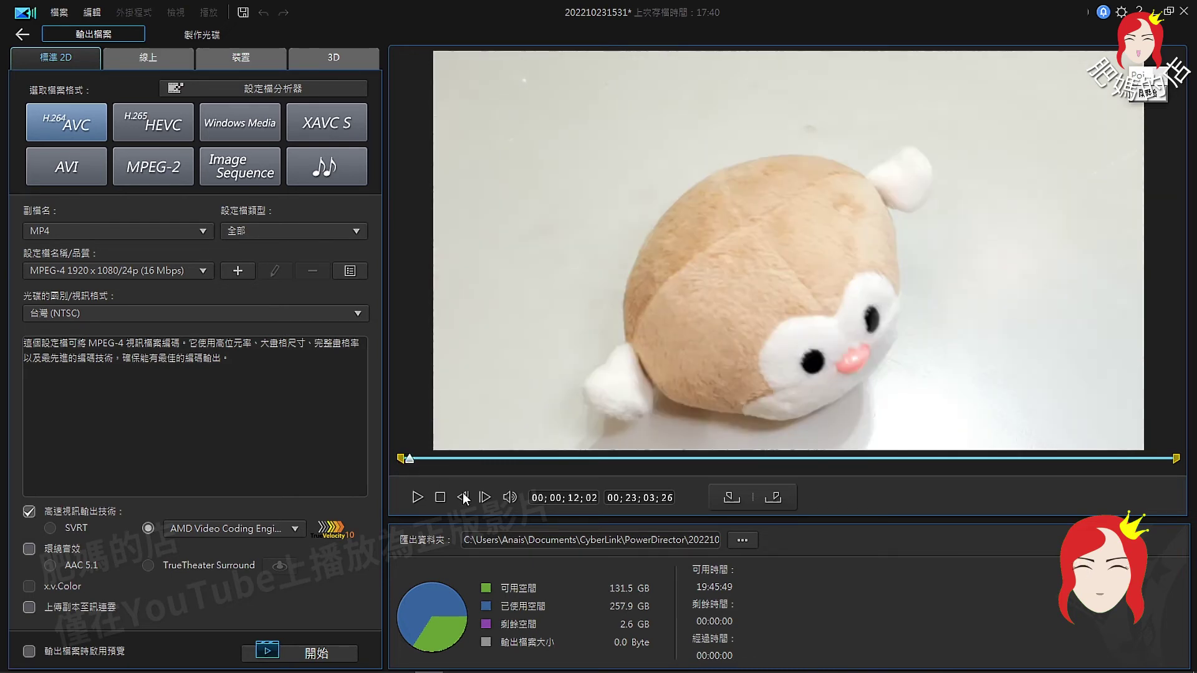
click(486, 497)
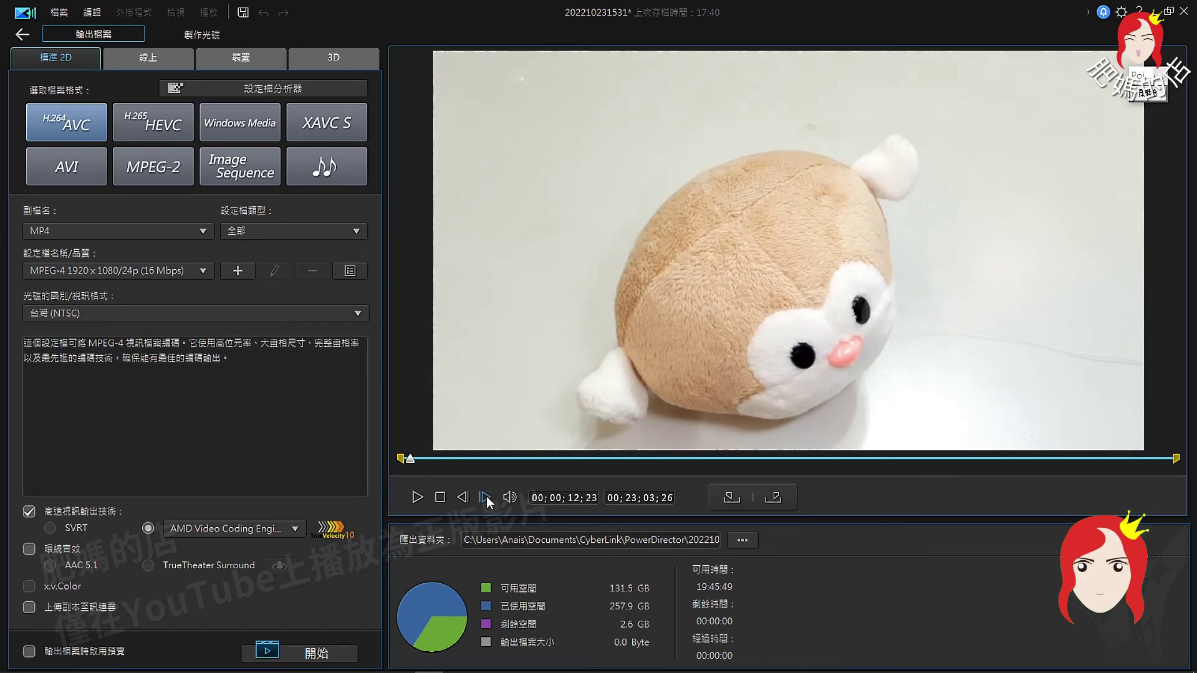
click(486, 497)
click(773, 499)
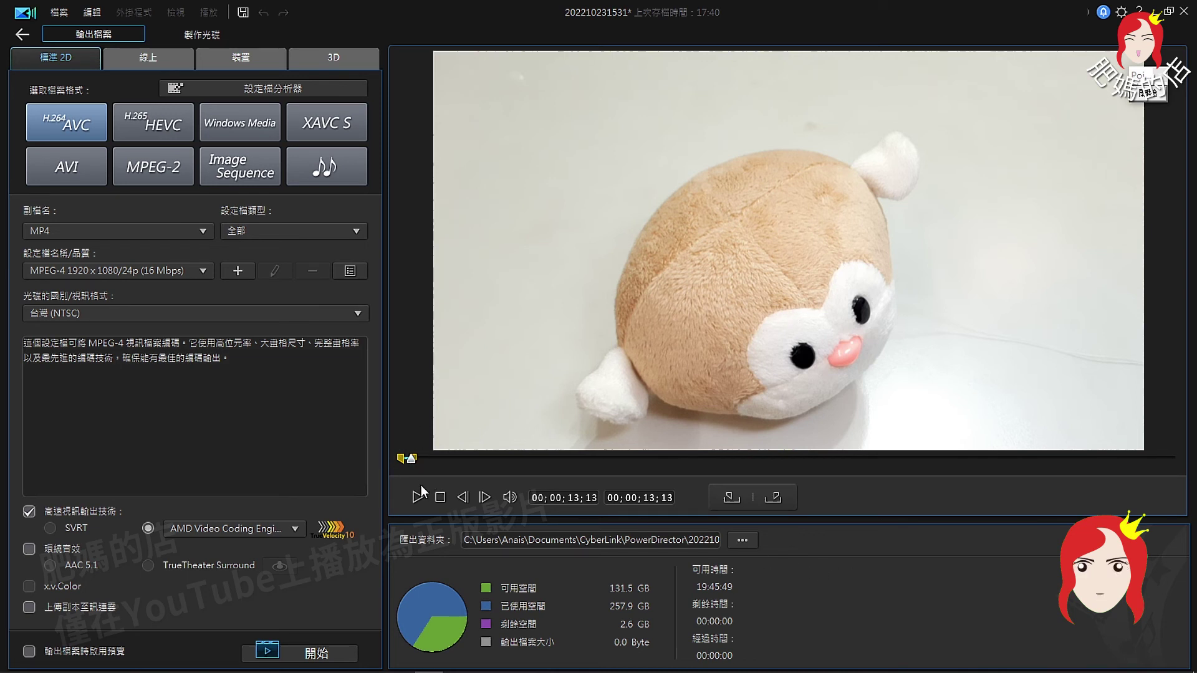
drag(409, 461, 484, 463)
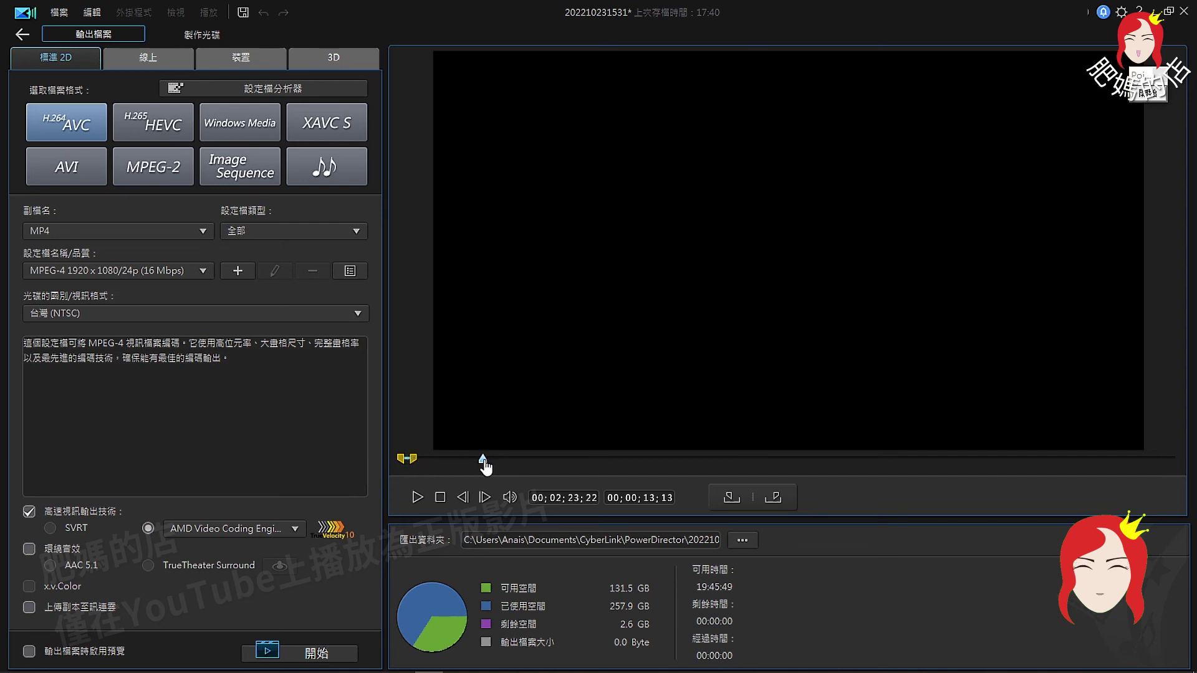
drag(484, 465, 406, 464)
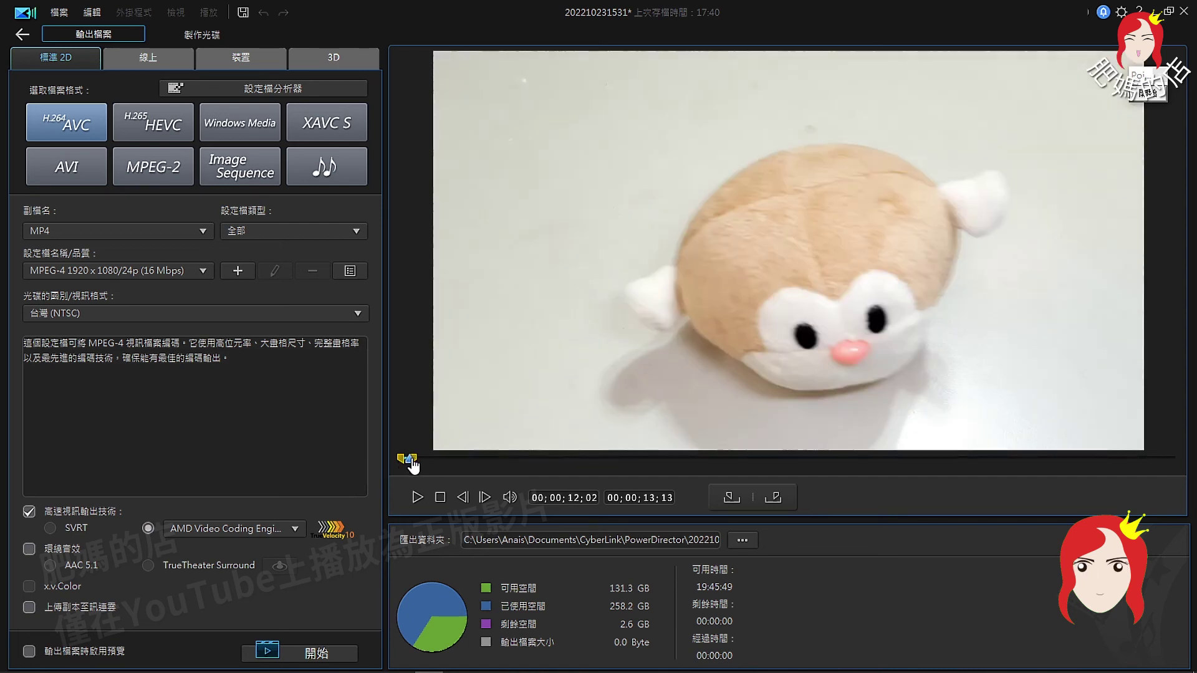